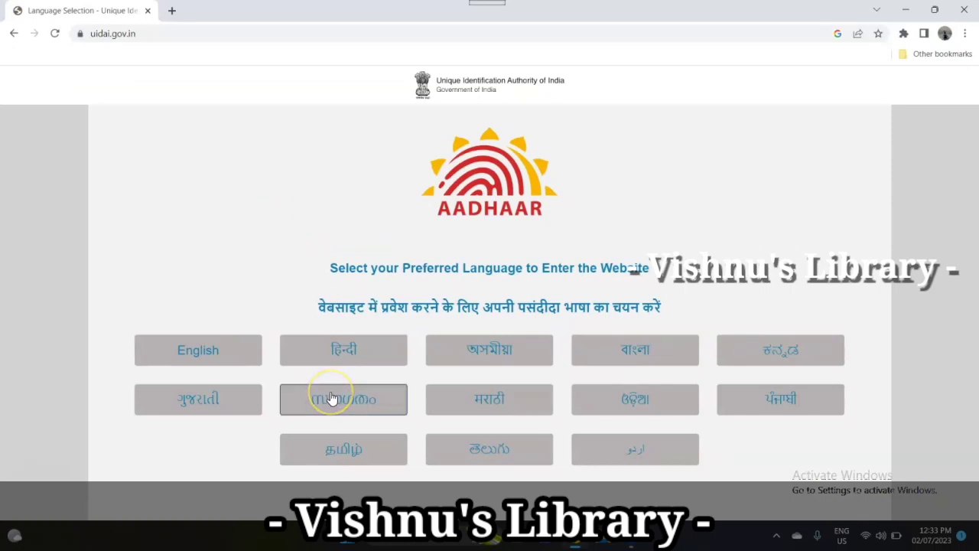
Enter the UIDAI site in English and dismiss the Aadhaar update notice.
click(224, 356)
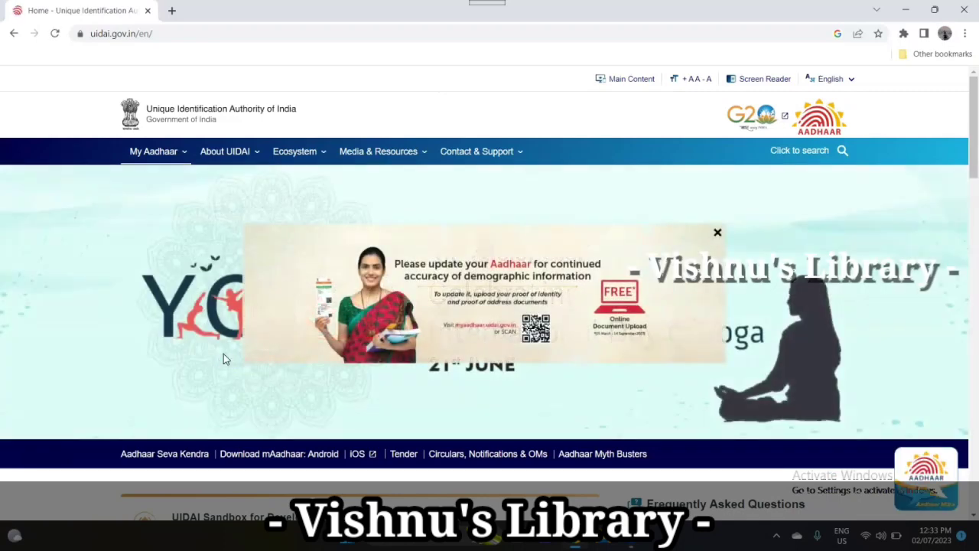
click(716, 232)
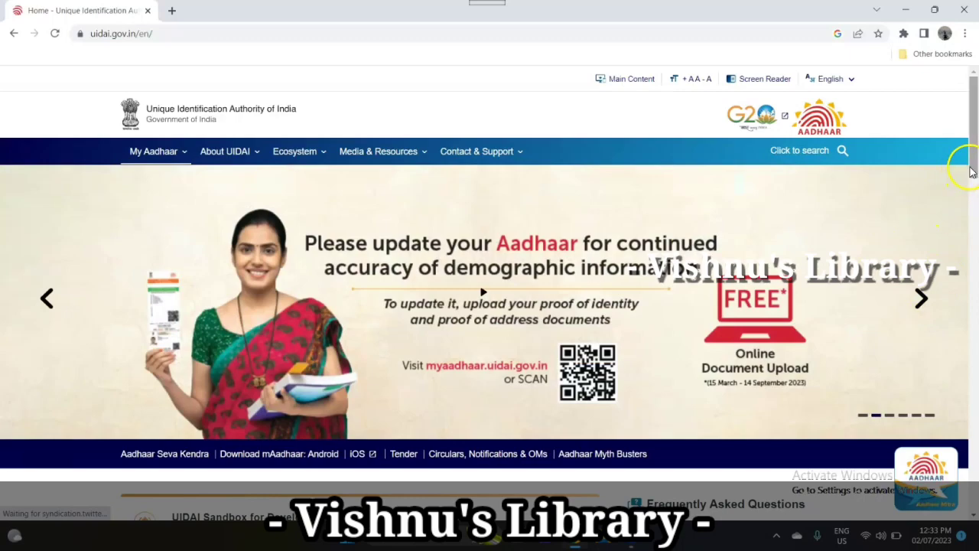
drag(973, 165, 975, 233)
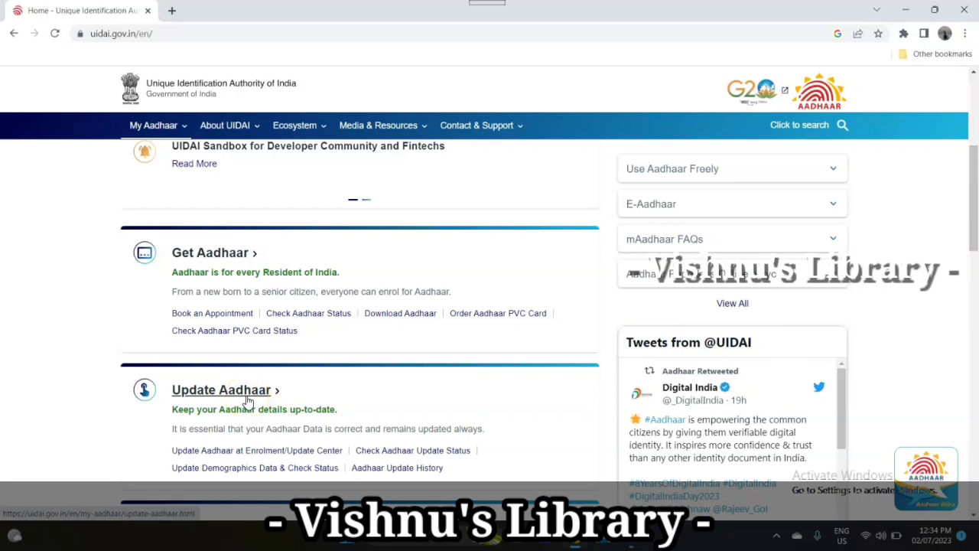
Go to the Update Your Aadhaar page and scroll to the Update Address option.
click(247, 399)
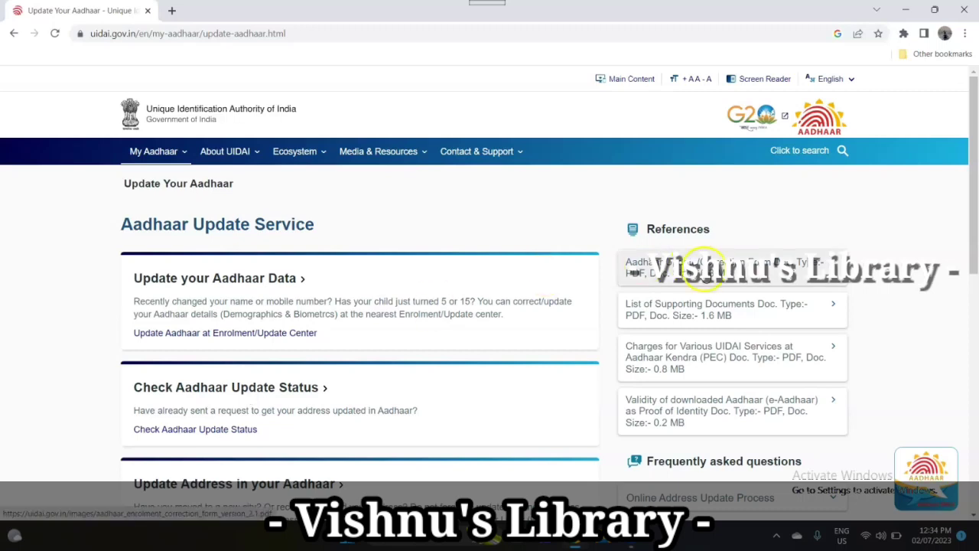
click(974, 208)
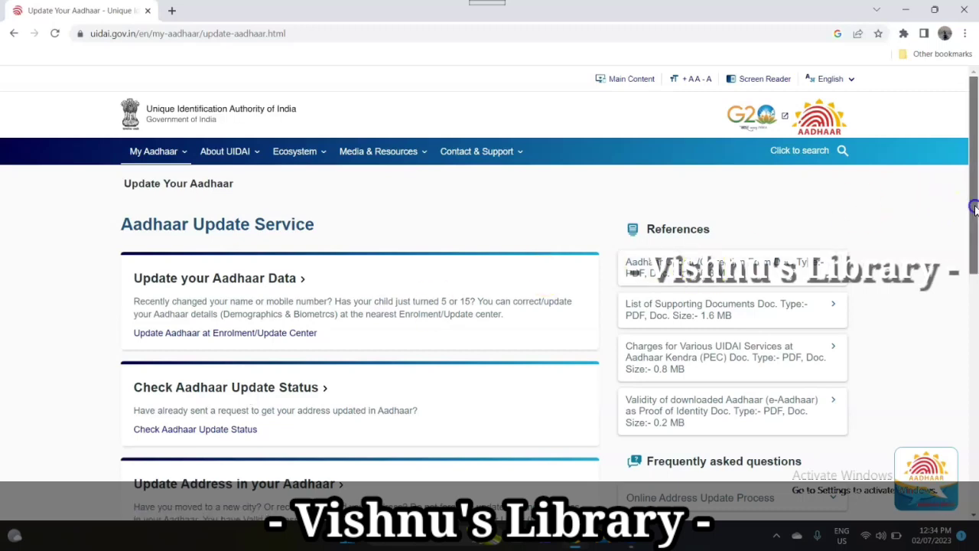
drag(973, 208, 974, 264)
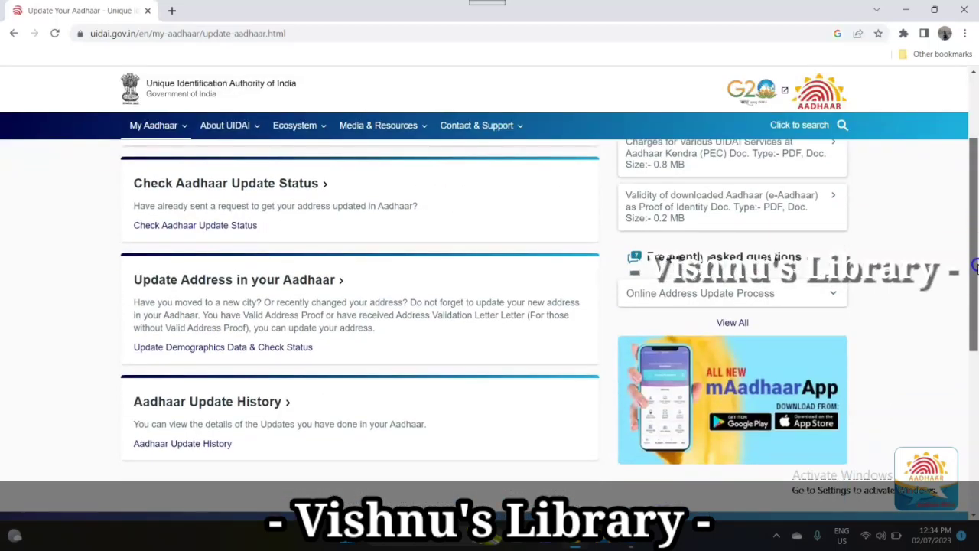
mouse_move(975, 264)
mouse_down()
mouse_move(974, 208)
mouse_move(976, 249)
mouse_up()
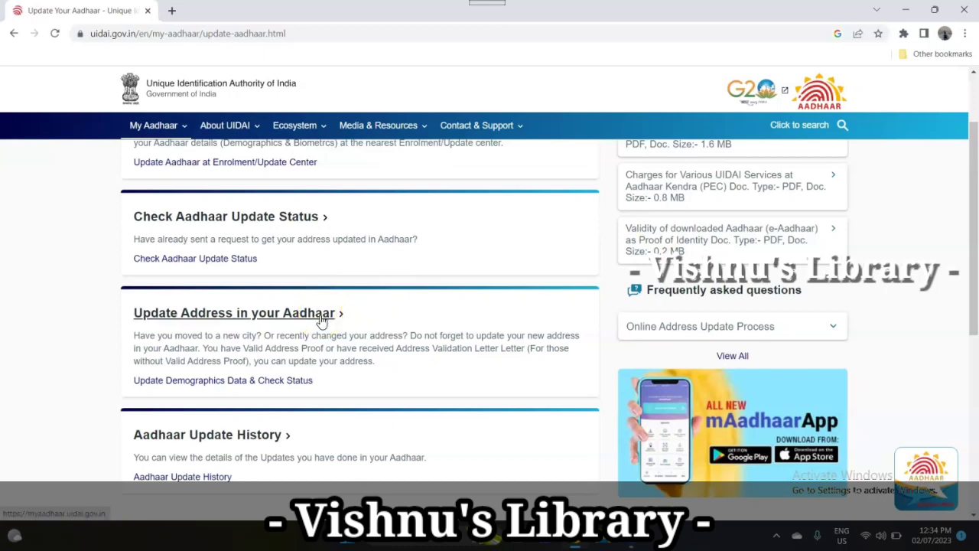
Follow the Update Address link to myaadhaar.uidai.gov.in and bring up its Login form.
click(321, 320)
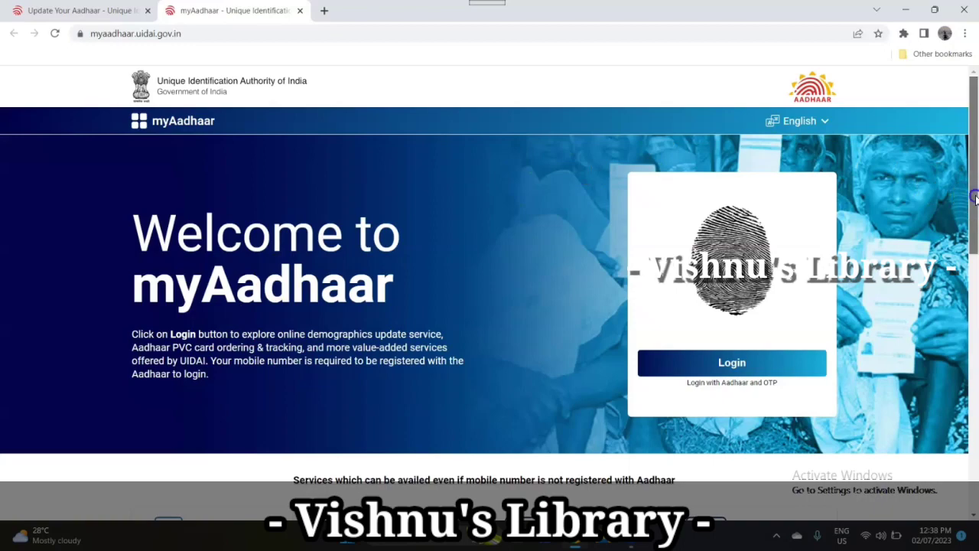
drag(976, 199, 975, 339)
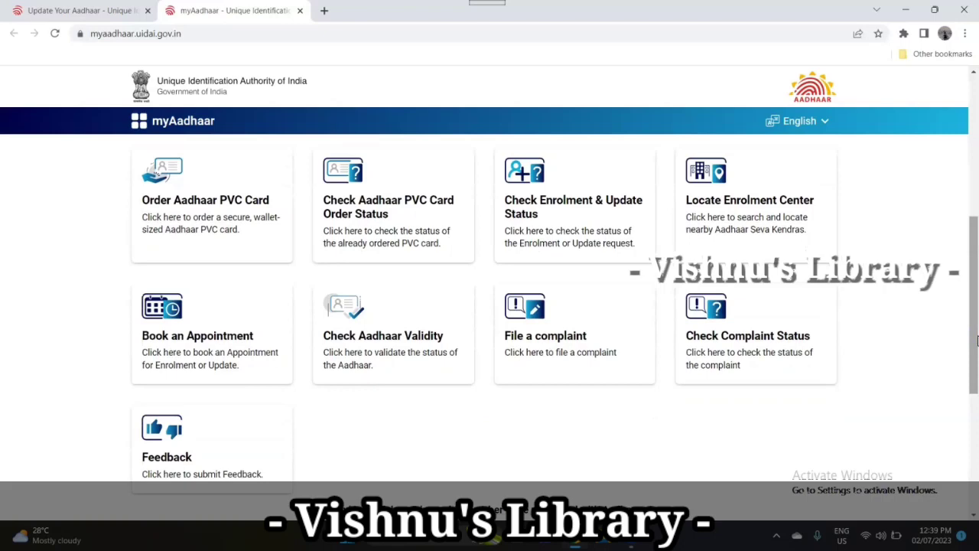
click(976, 191)
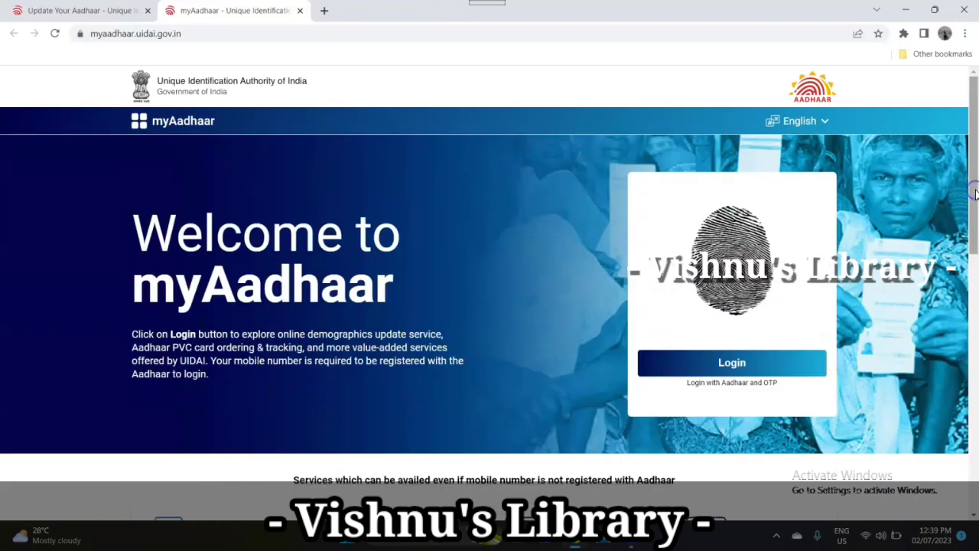
click(760, 363)
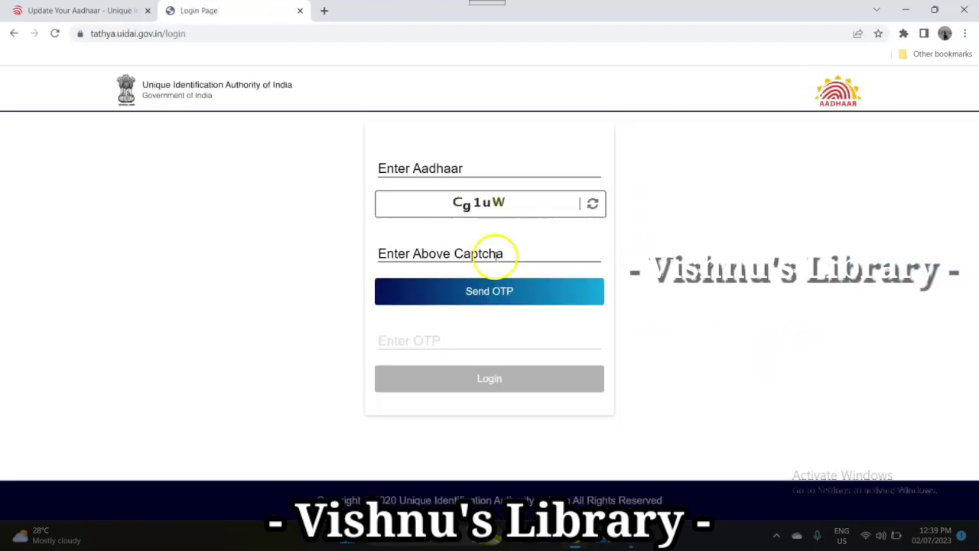
Enter the Aadhaar number and the captcha text on the login form.
click(463, 167)
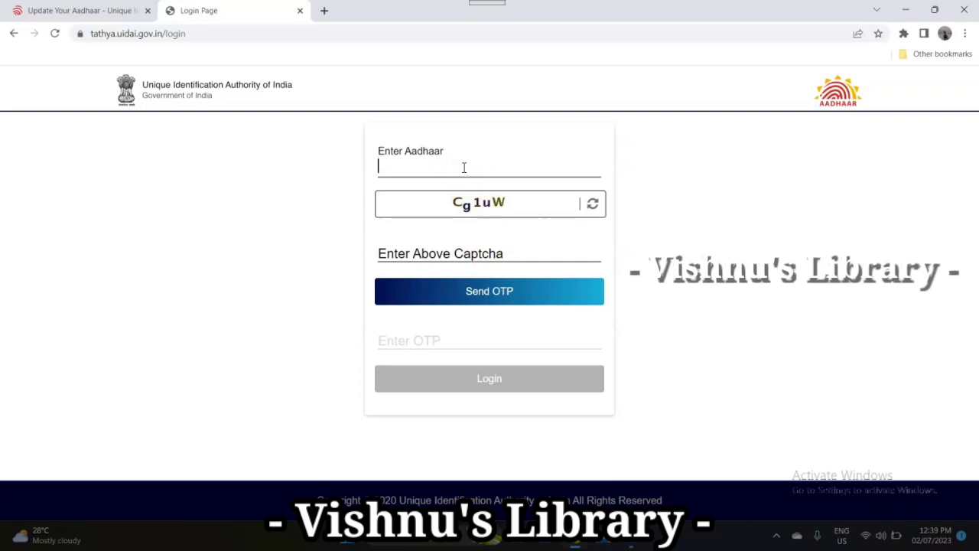
click(499, 251)
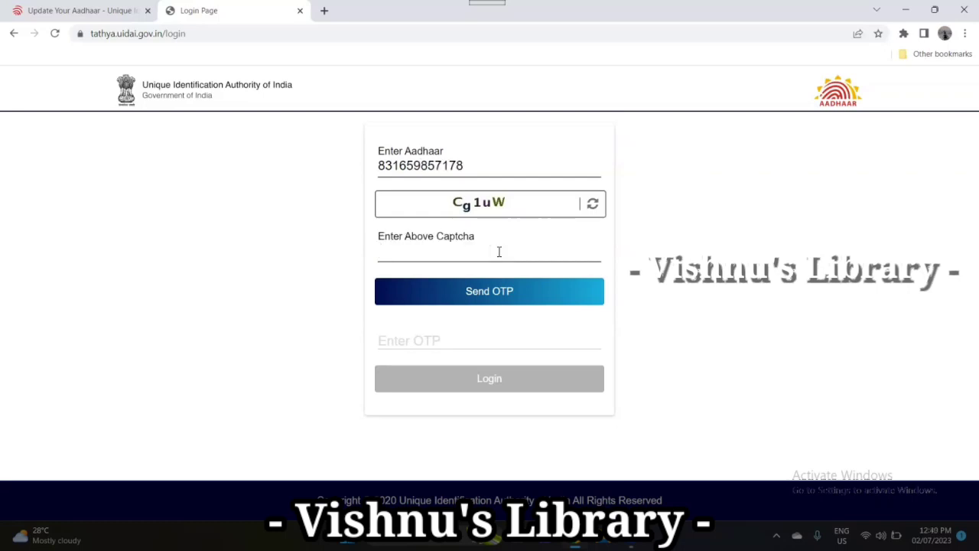
text(C)
key(BackSpace)
text(Cg1uW)
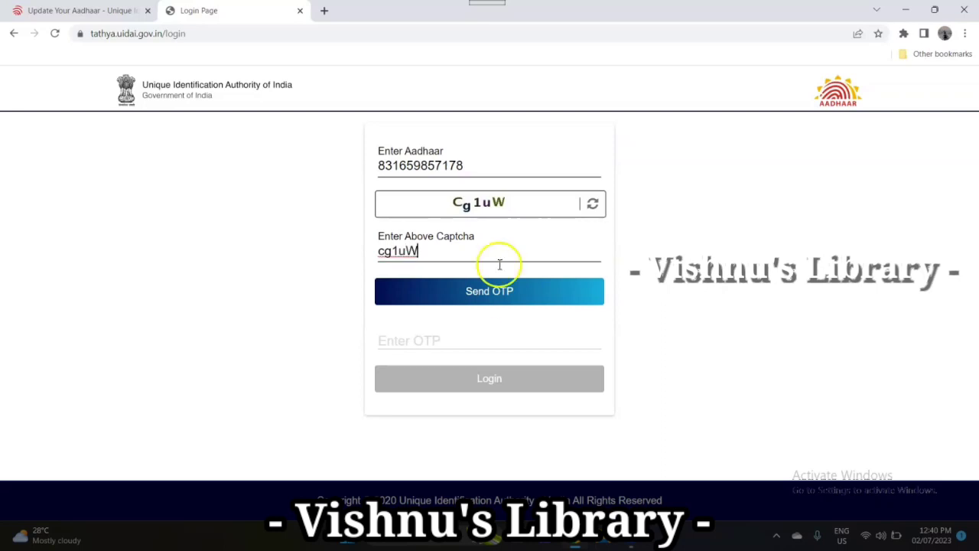
Request a one-time password, enter the received OTP, and log in.
click(507, 299)
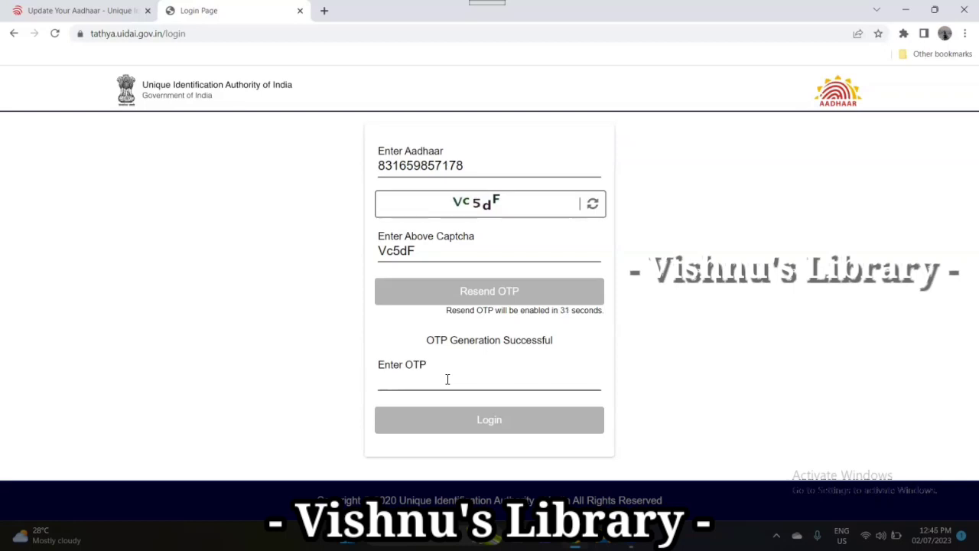
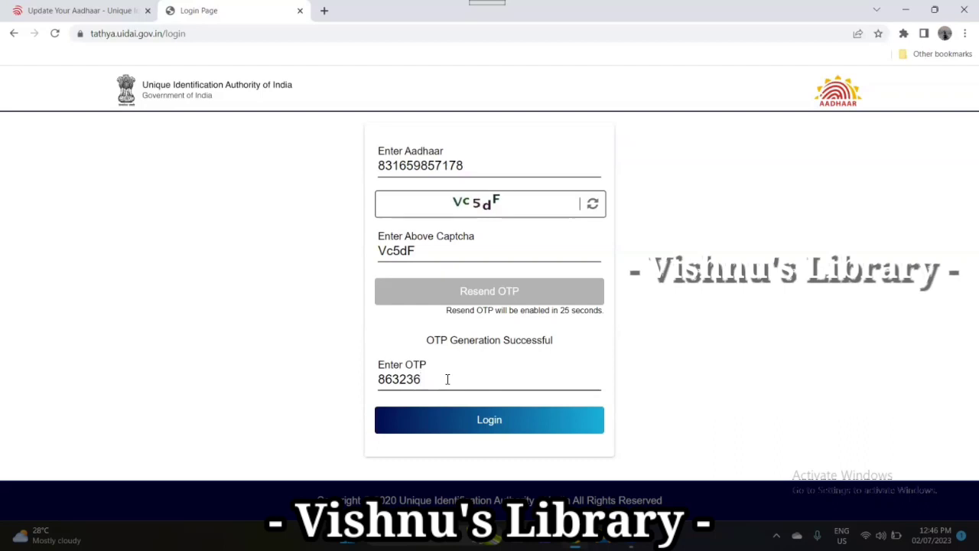
click(469, 430)
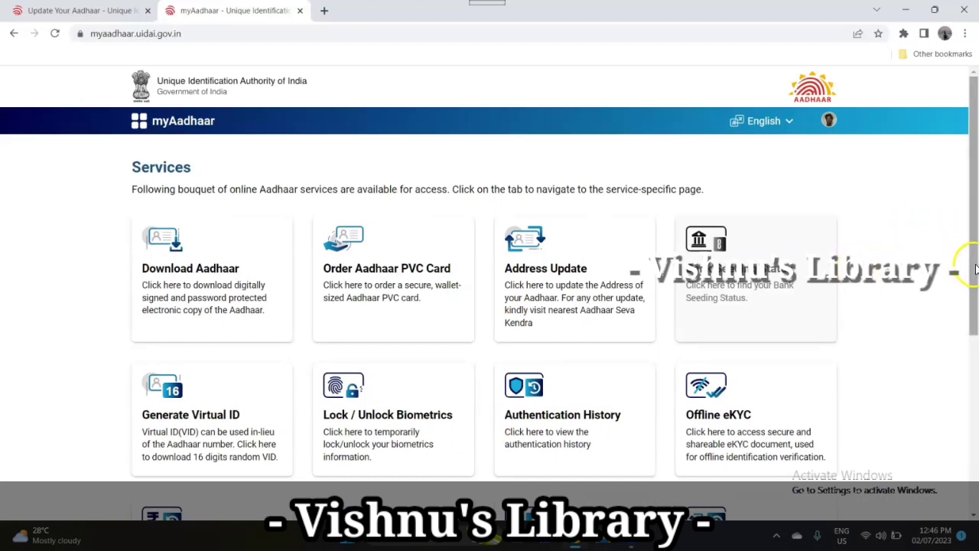
Scroll the Services dashboard and choose the Document Update card.
drag(976, 267, 976, 283)
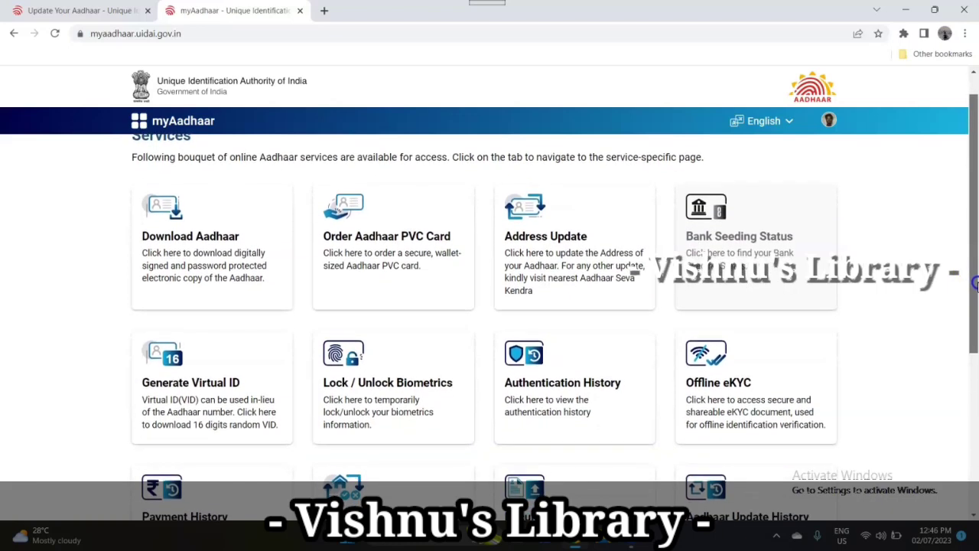
drag(975, 283, 976, 392)
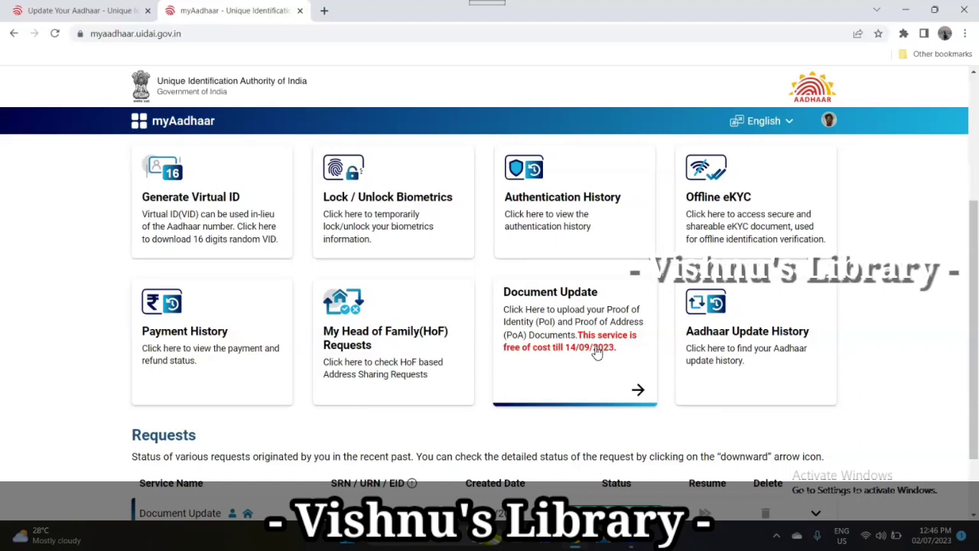
click(597, 351)
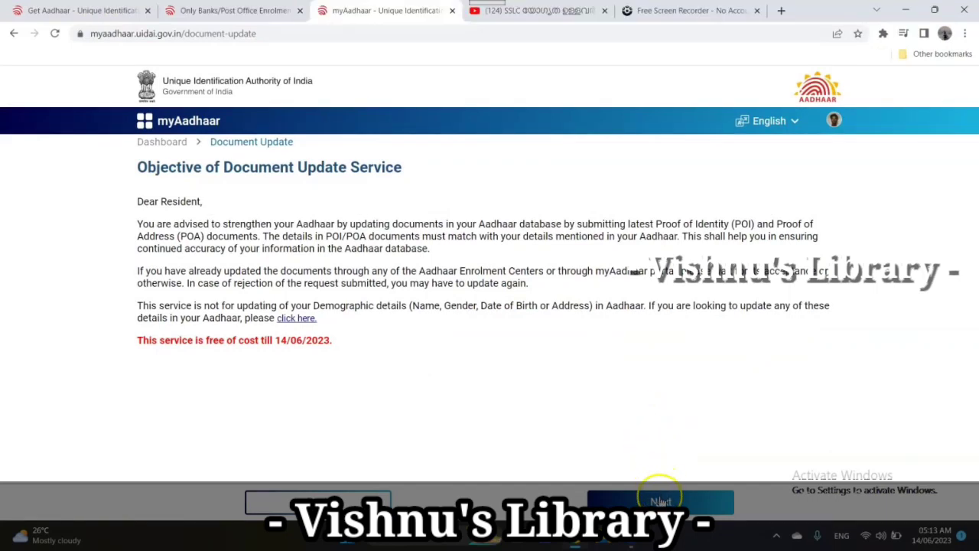
Pass the objective page, tick 'I verify that the above details are correct', and continue to upload.
click(660, 501)
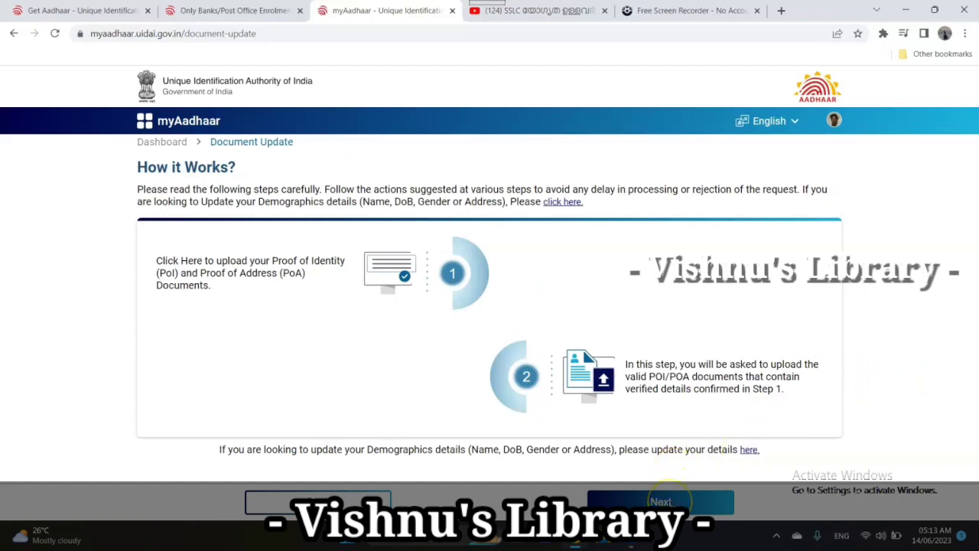
click(660, 501)
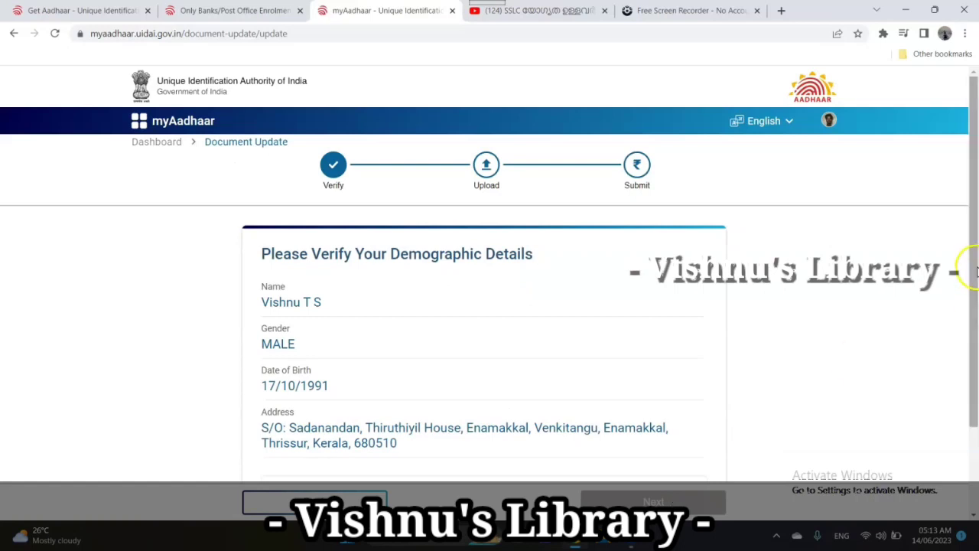
drag(975, 267, 956, 408)
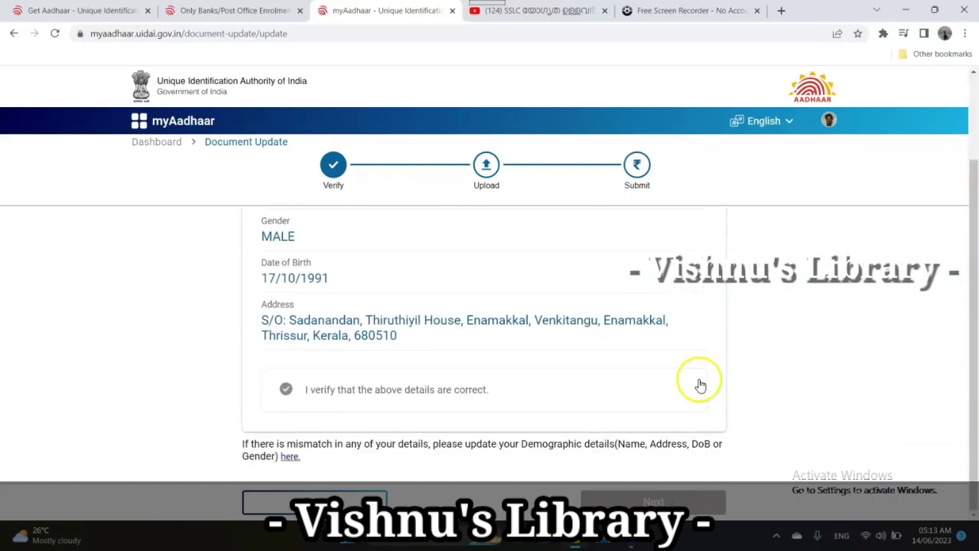
click(431, 394)
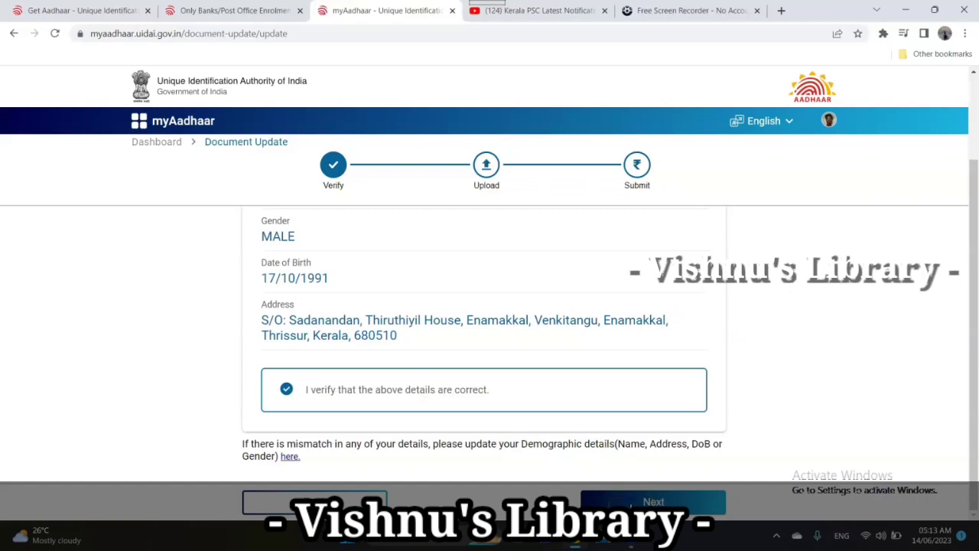
click(631, 503)
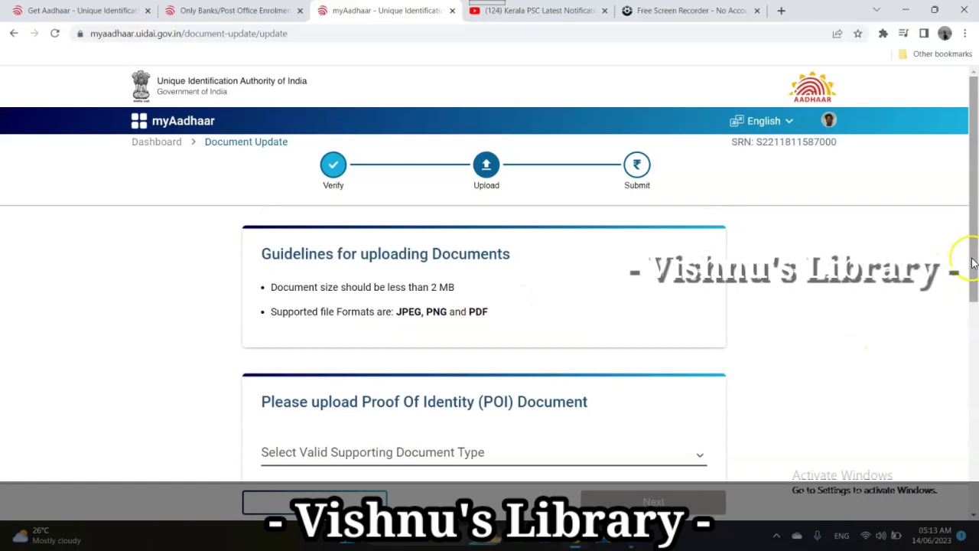
Choose Driving License as the Proof of Identity type, acknowledge its advisory, and open View Details & Upload Document.
drag(971, 263, 967, 339)
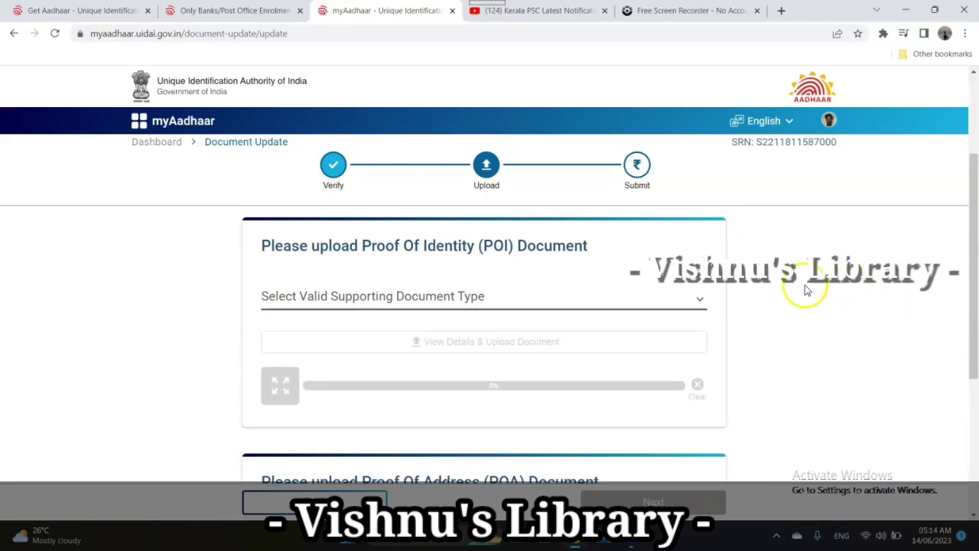
click(673, 298)
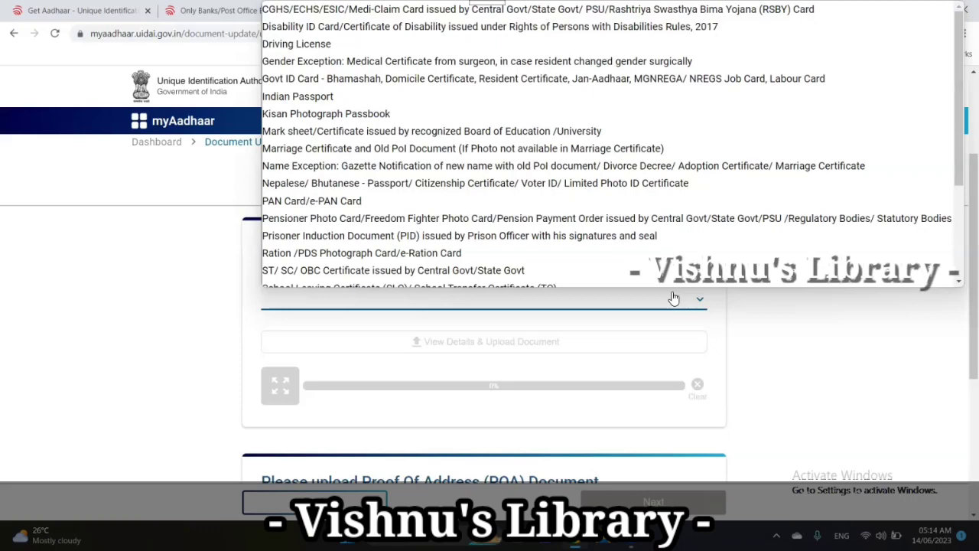
click(673, 297)
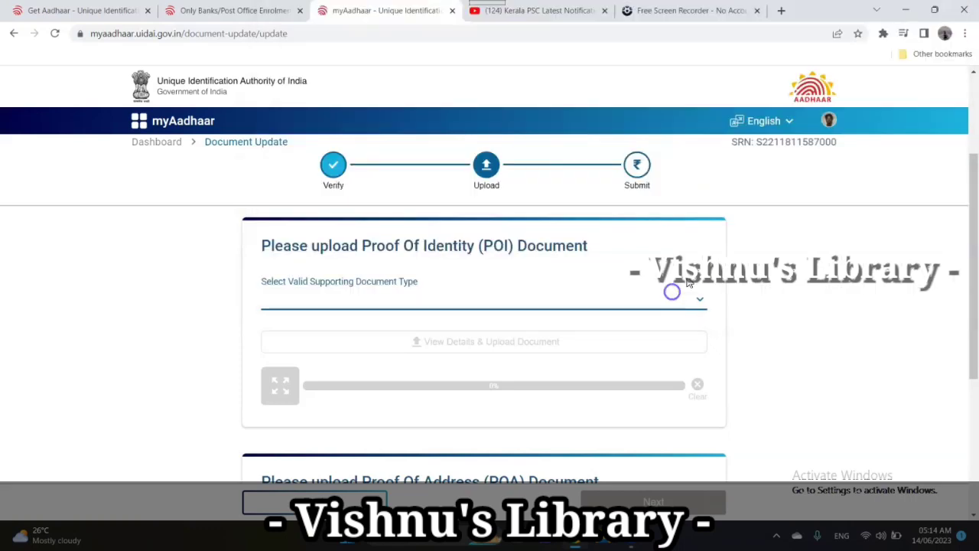
click(602, 303)
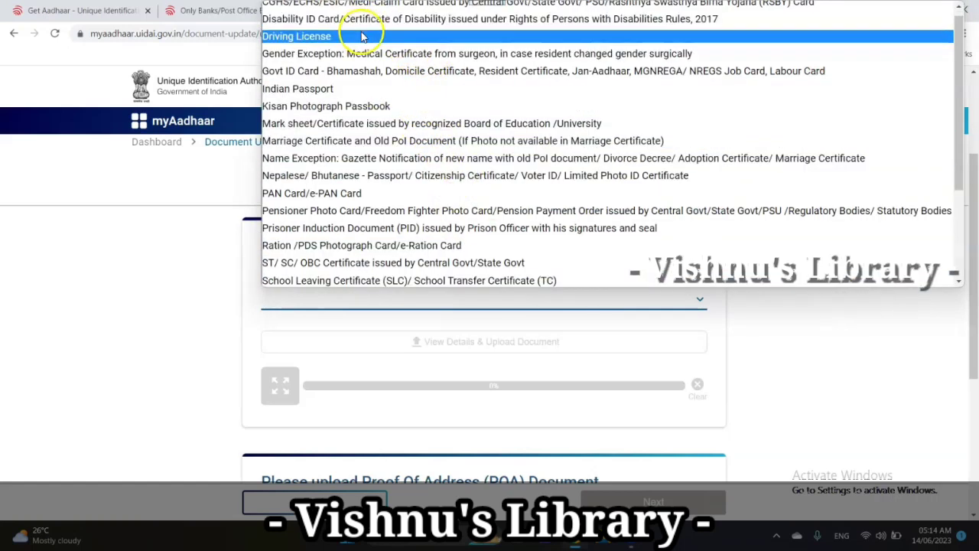
click(363, 36)
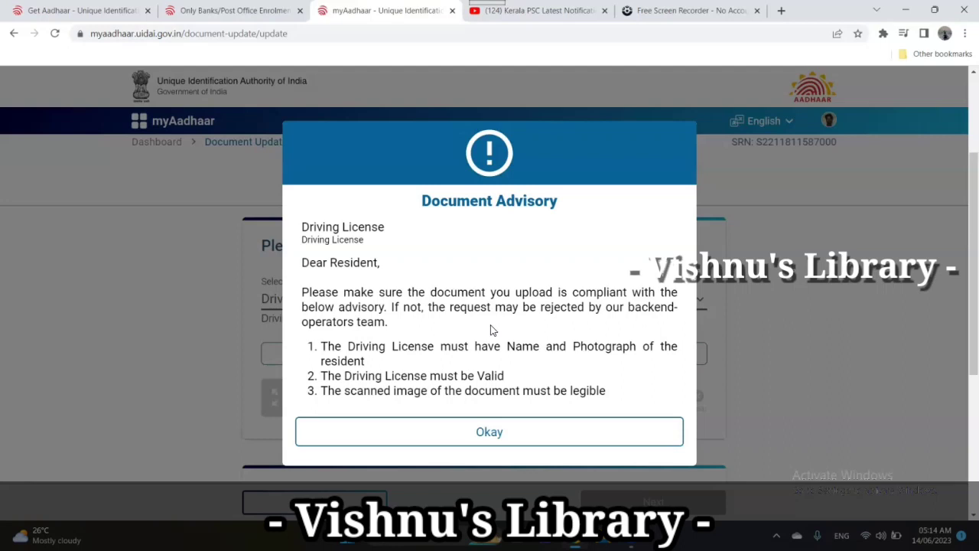
click(536, 433)
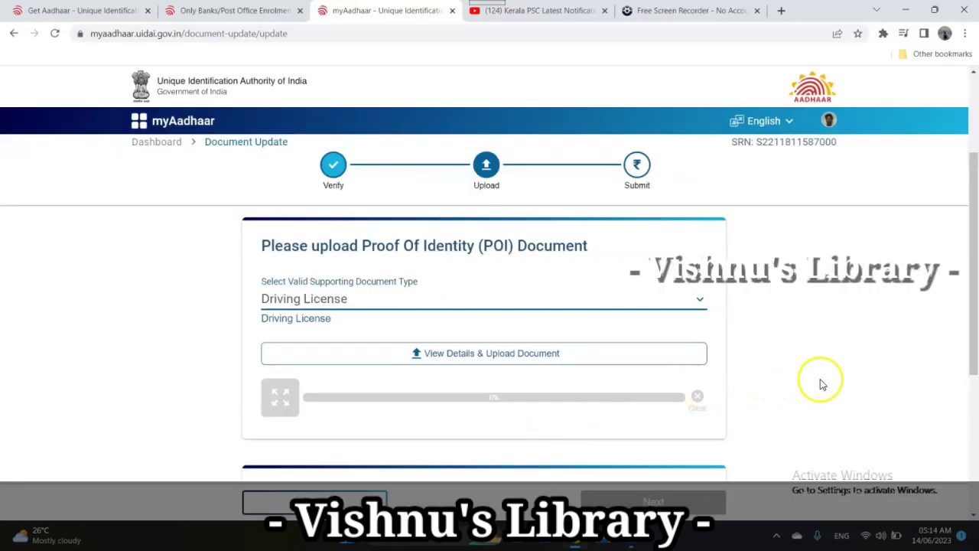
click(483, 355)
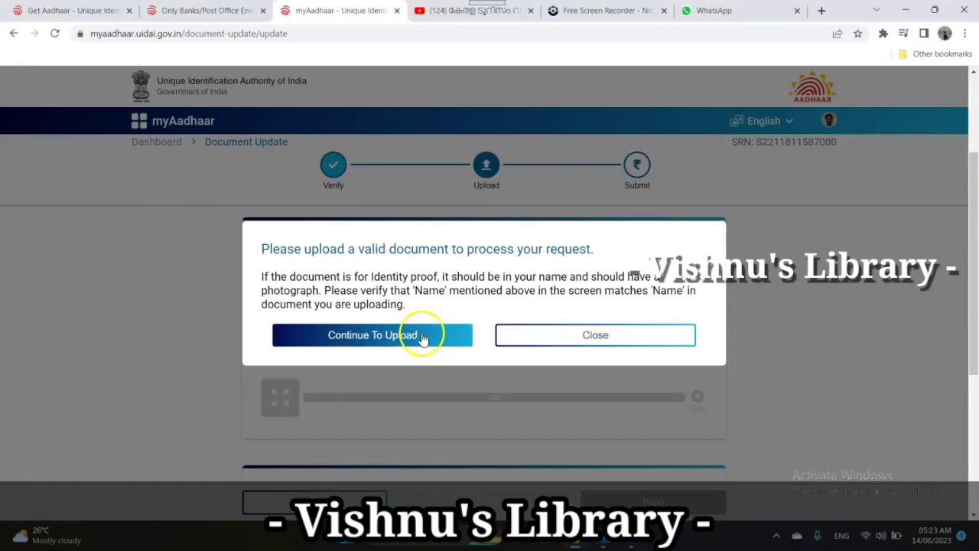
Upload the WhatsApp licence image from Downloads as the Proof of Identity file.
click(426, 337)
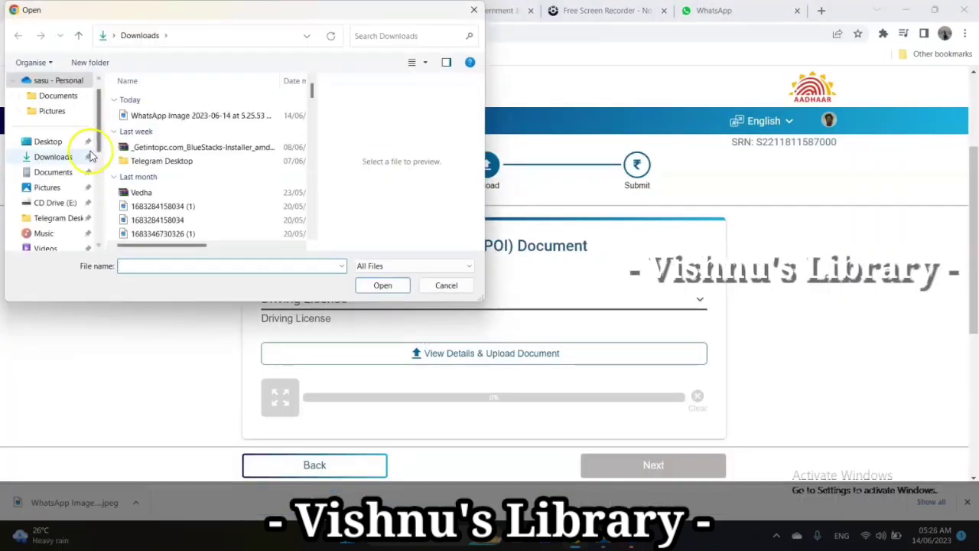
click(61, 157)
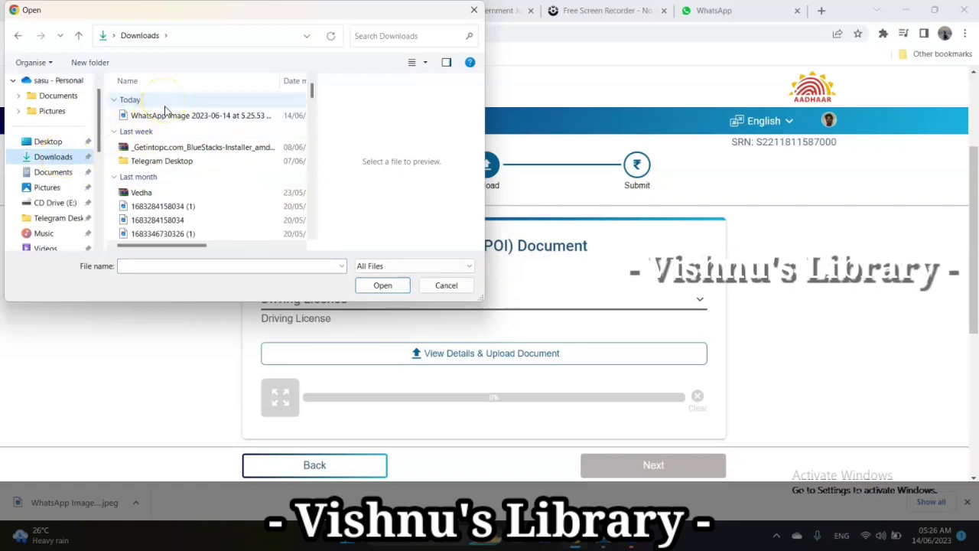
click(164, 114)
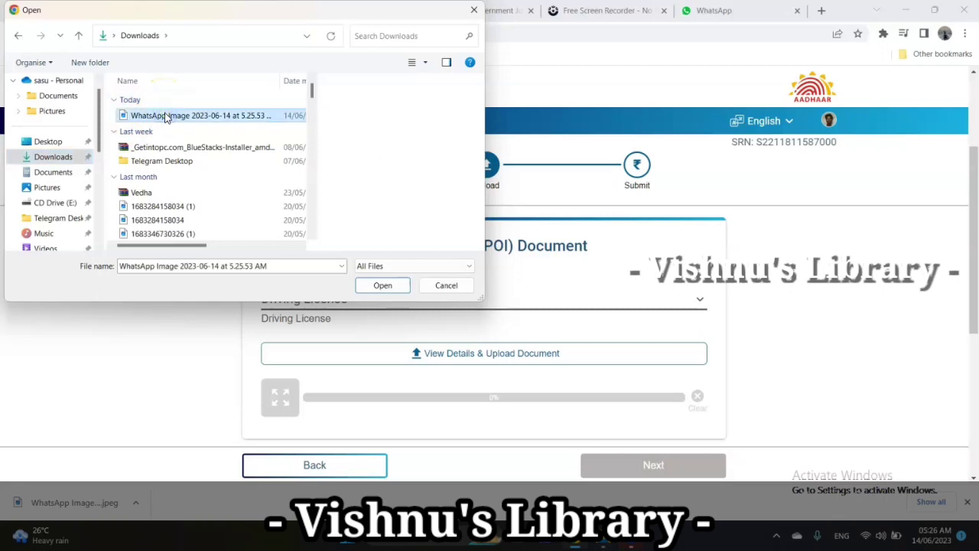
click(375, 286)
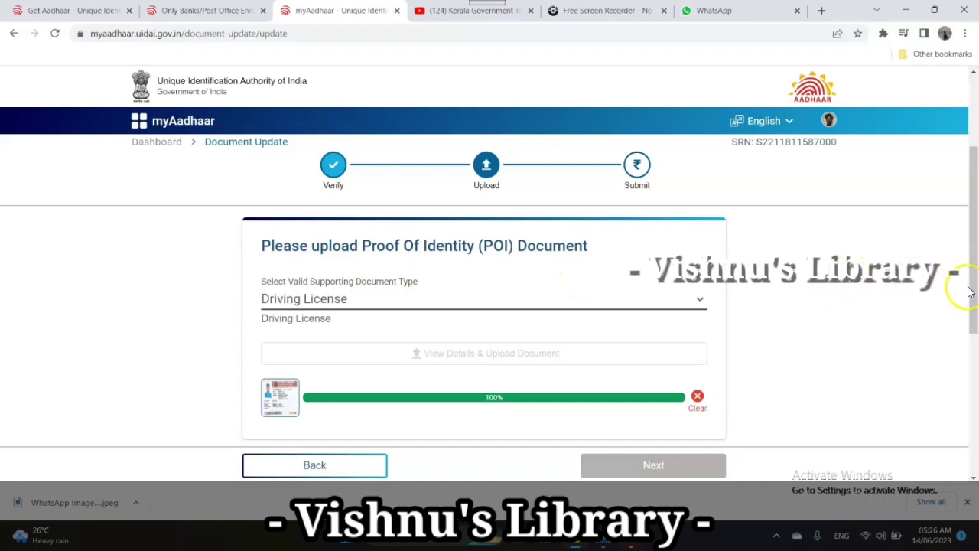
In the Proof of Address dropdown, select Voter ID Card/e-Voter ID Card.
drag(970, 291, 964, 393)
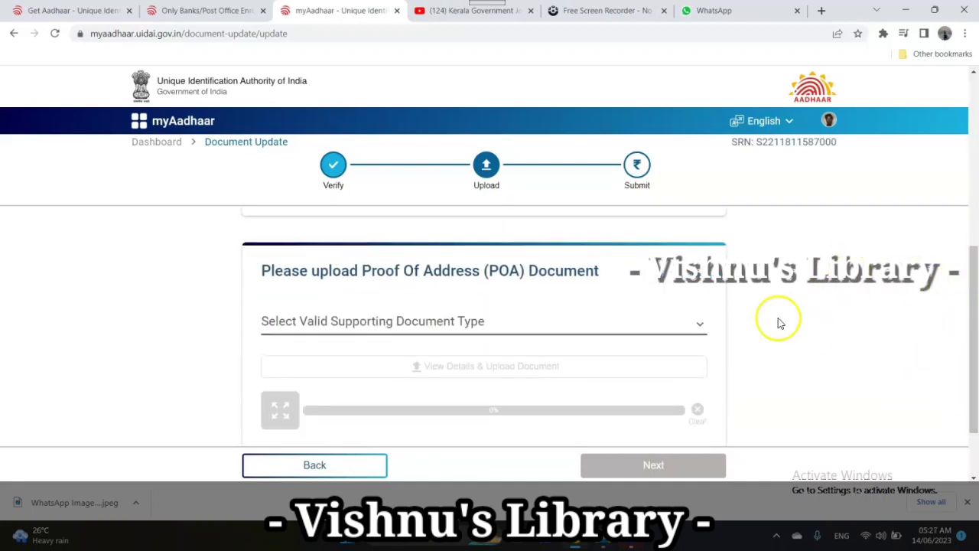
click(650, 329)
key(b)
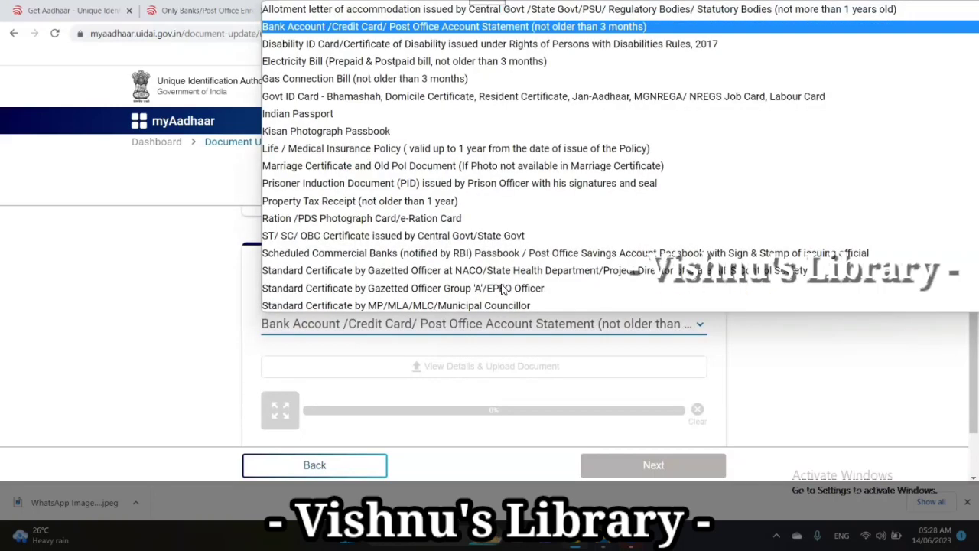
key(d)
key(p)
key(v)
key(o)
key(Down)
key(Up)
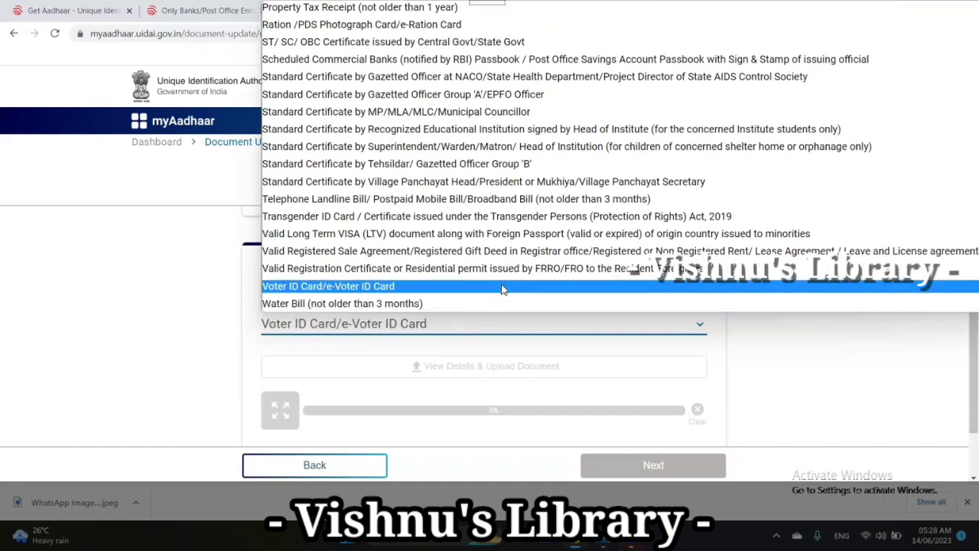
key(Up)
key(Up)
key(Up)
key(Up)
key(Up)
key(Down)
key(Down)
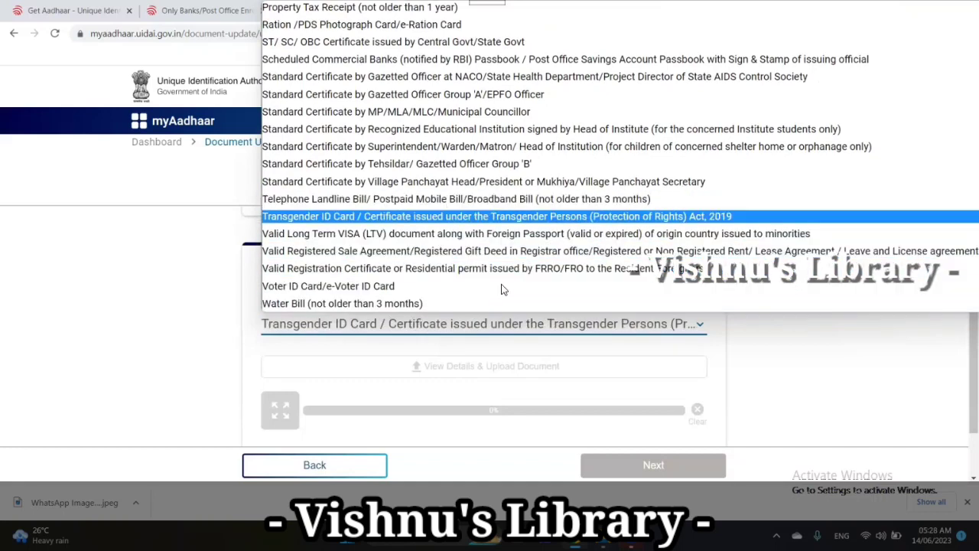
key(Down)
key(Down)
key(Down)
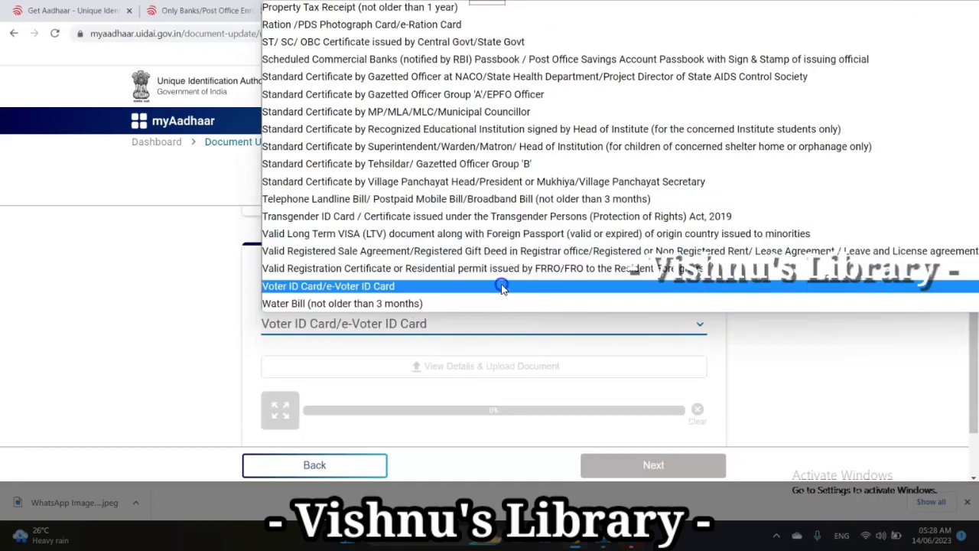
click(501, 287)
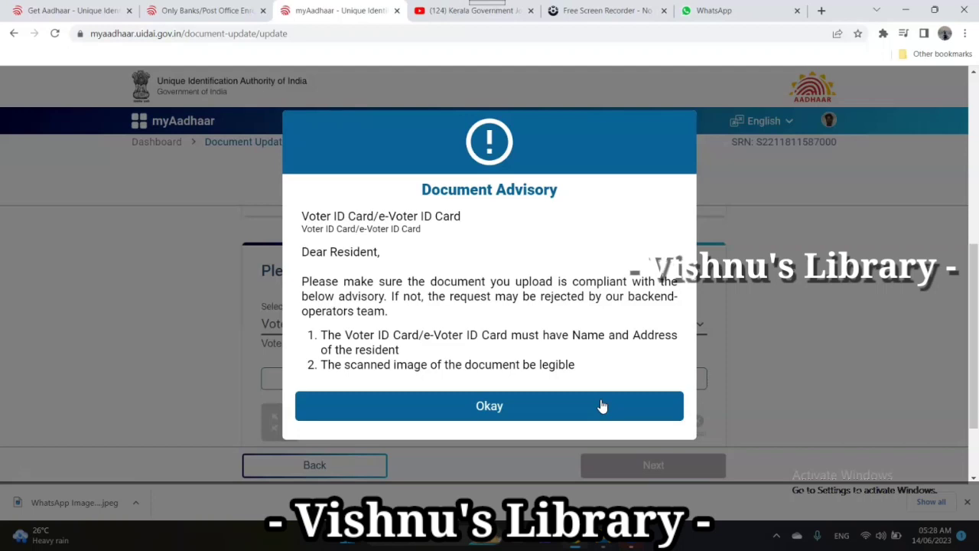
Acknowledge the voter ID advisory and upload the voter ID image as Proof of Address.
click(603, 407)
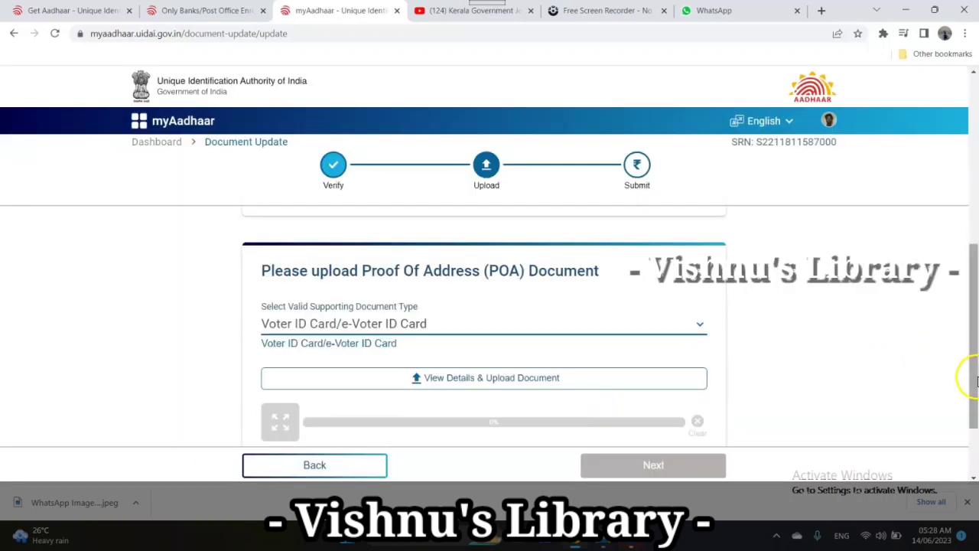
drag(972, 382, 968, 428)
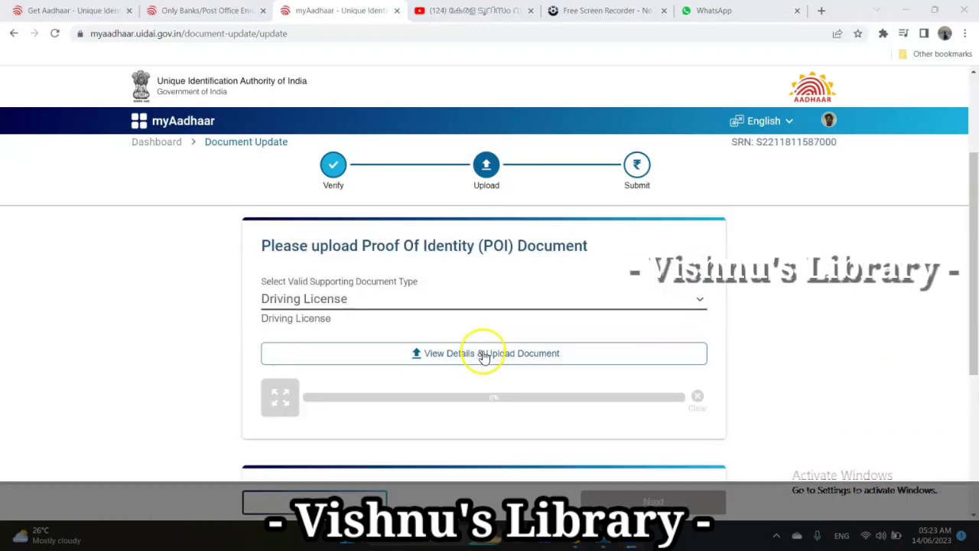
click(483, 351)
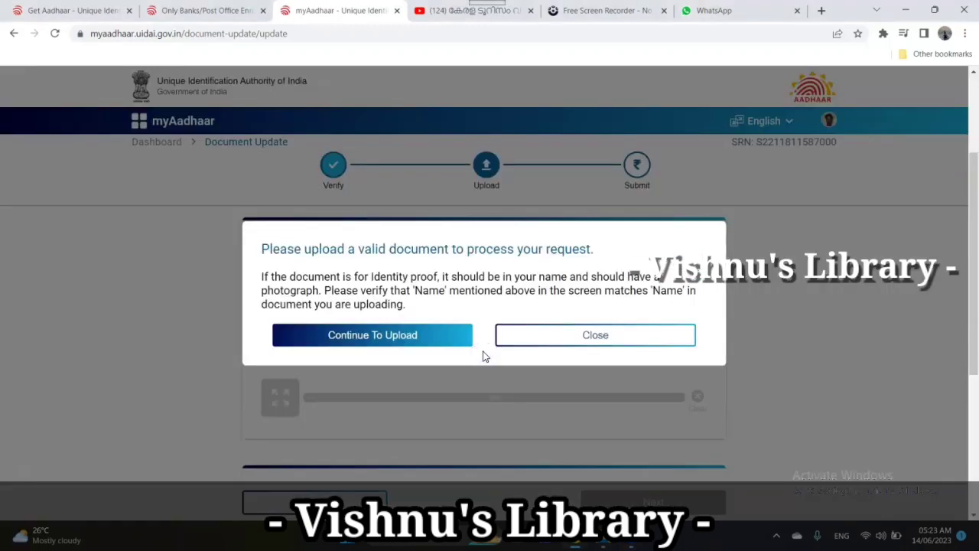
click(422, 337)
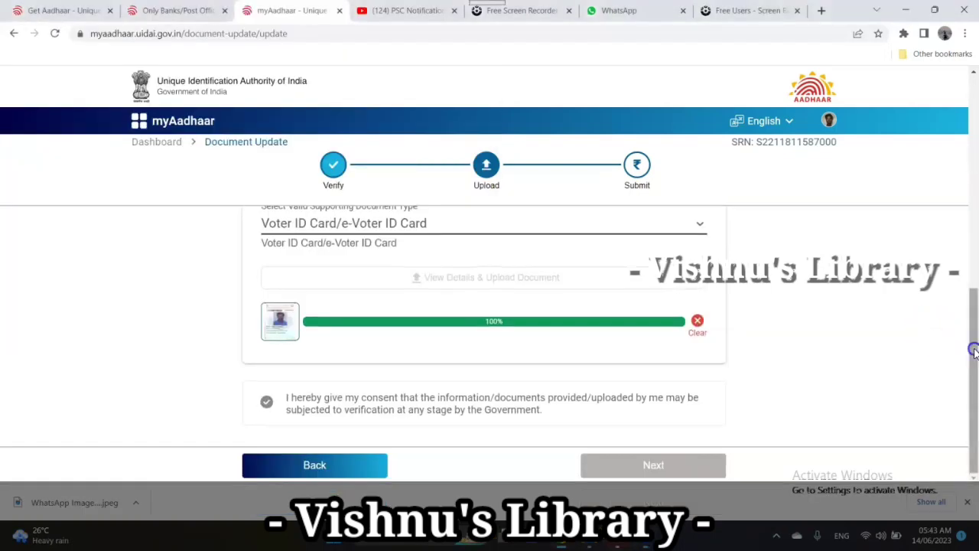
drag(973, 350, 973, 352)
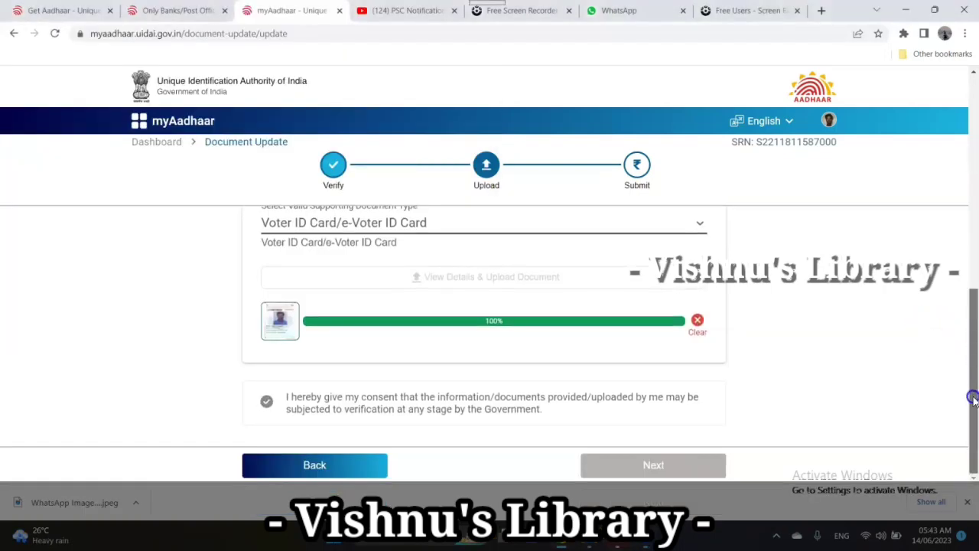
Give verification consent and confirm the details match Aadhaar to reach the Submit step.
click(593, 414)
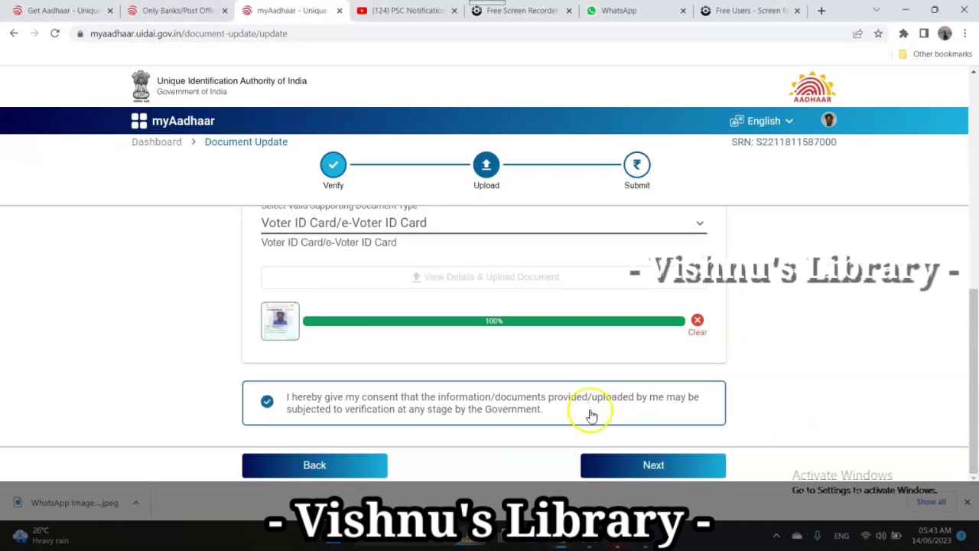
click(632, 465)
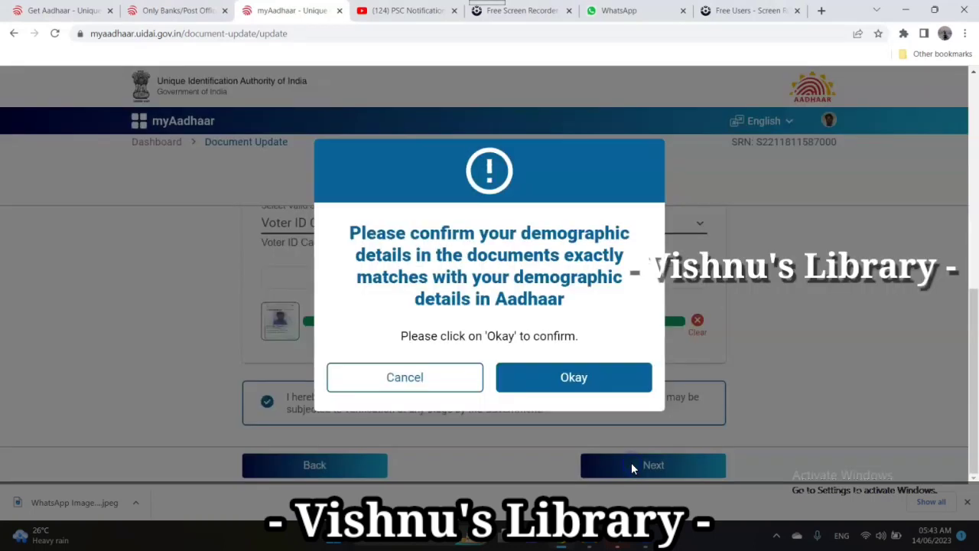
click(584, 389)
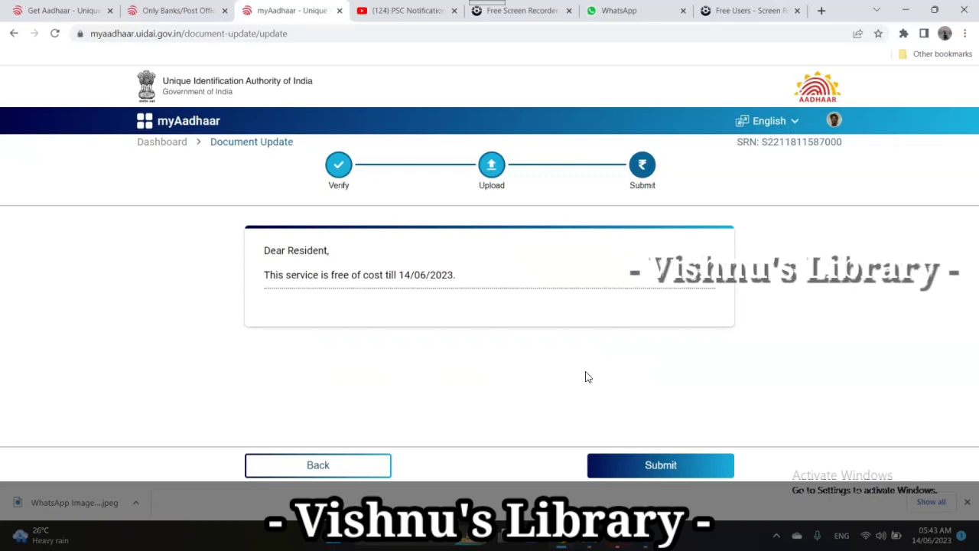
Submit the document update request and download the acknowledgement for the ₹0 successful transaction.
click(651, 466)
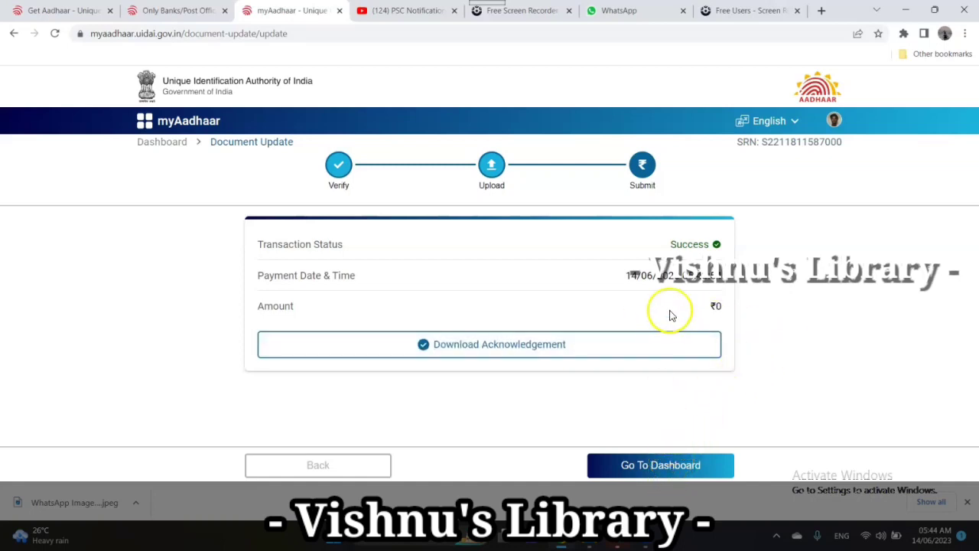
click(659, 348)
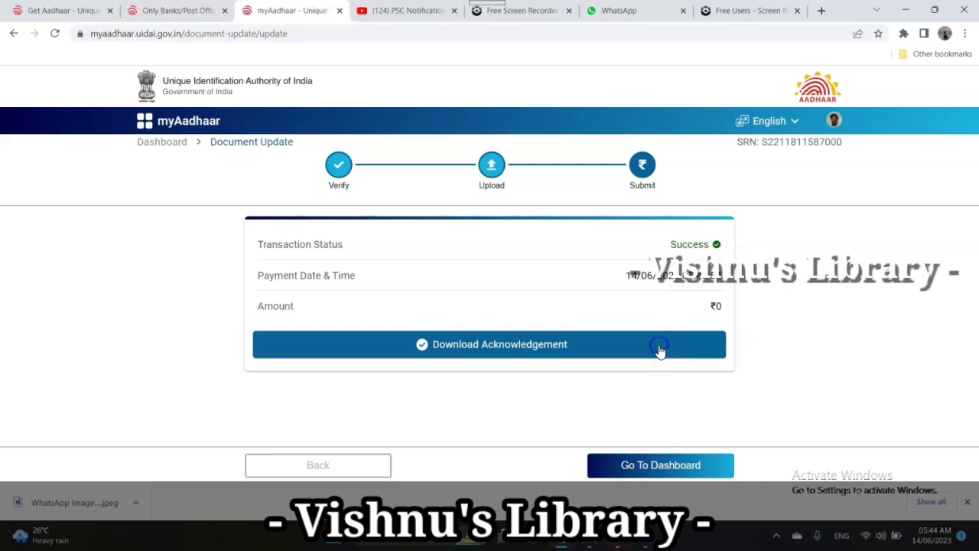
Back on the dashboard, expand the 14/06/2023 Document Update request to see its Validation Stage.
click(640, 466)
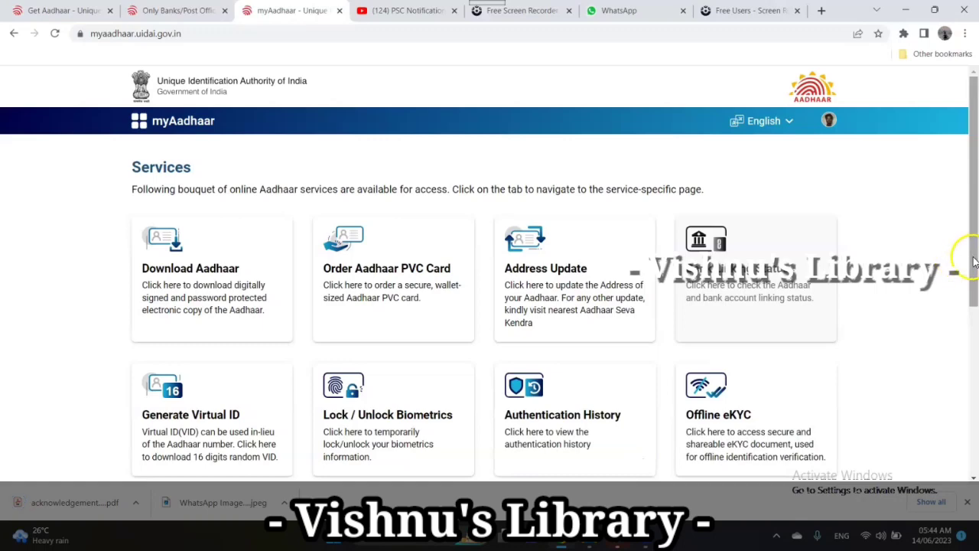
drag(973, 262, 969, 468)
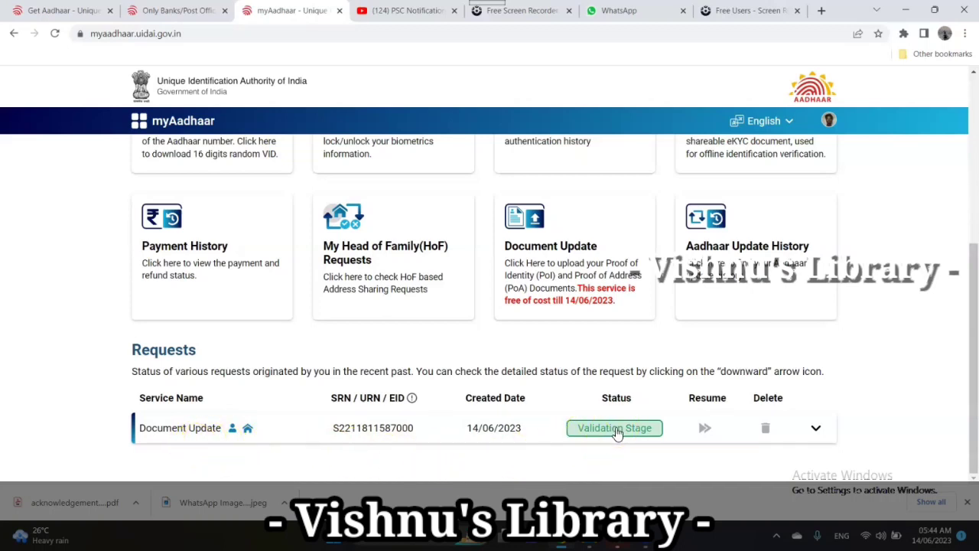
click(616, 432)
drag(624, 430, 973, 293)
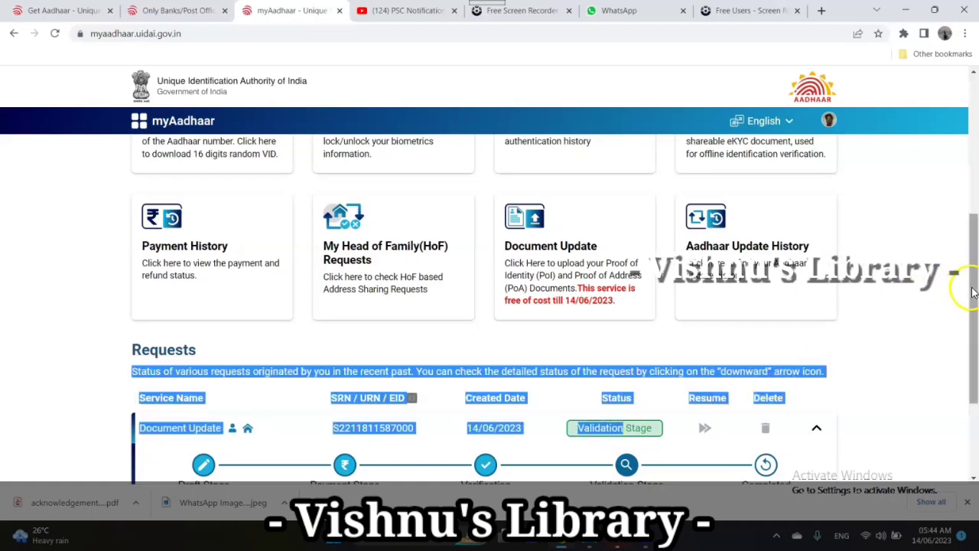